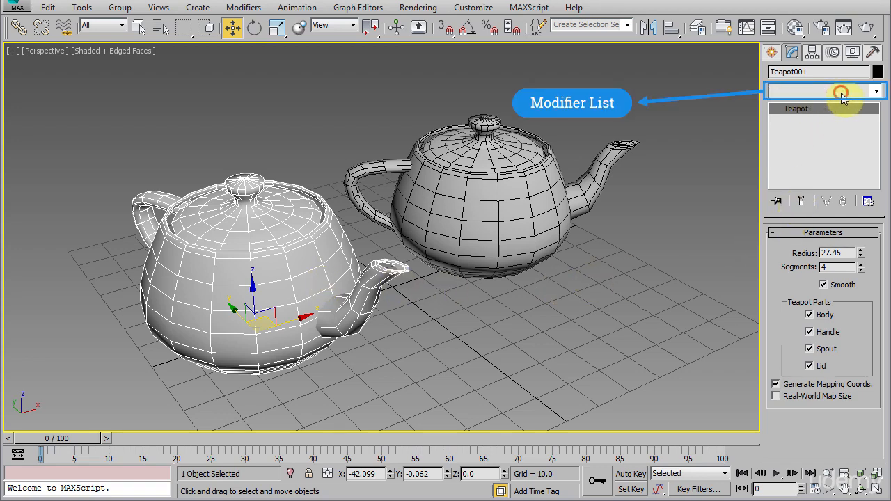
Step: Browse the modifiers available for the front teapot, Teapot001, without applying one
click(839, 91)
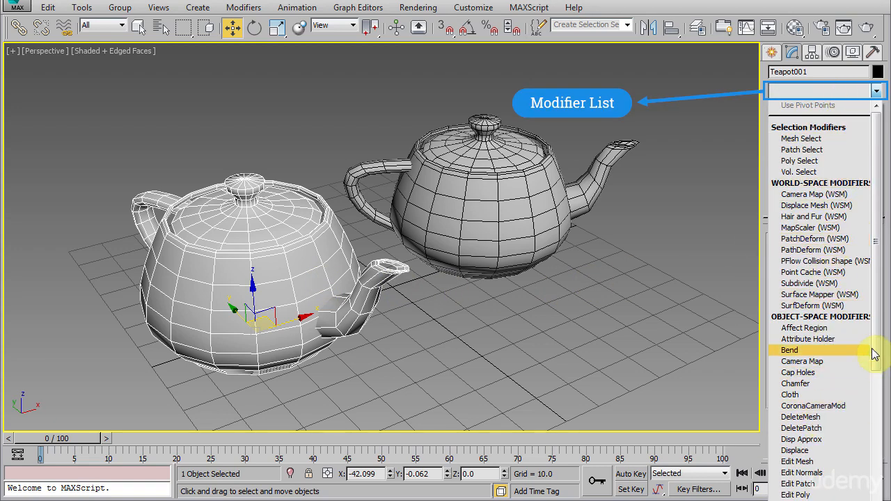
drag(875, 350, 876, 327)
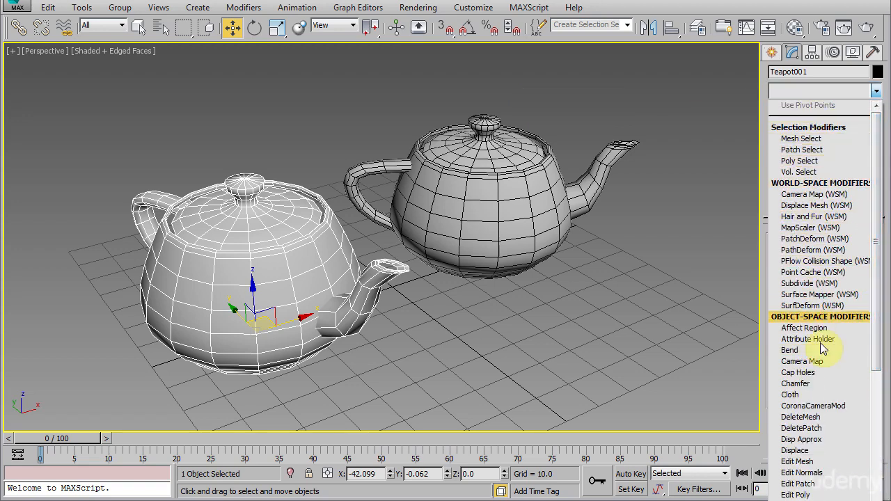
click(876, 92)
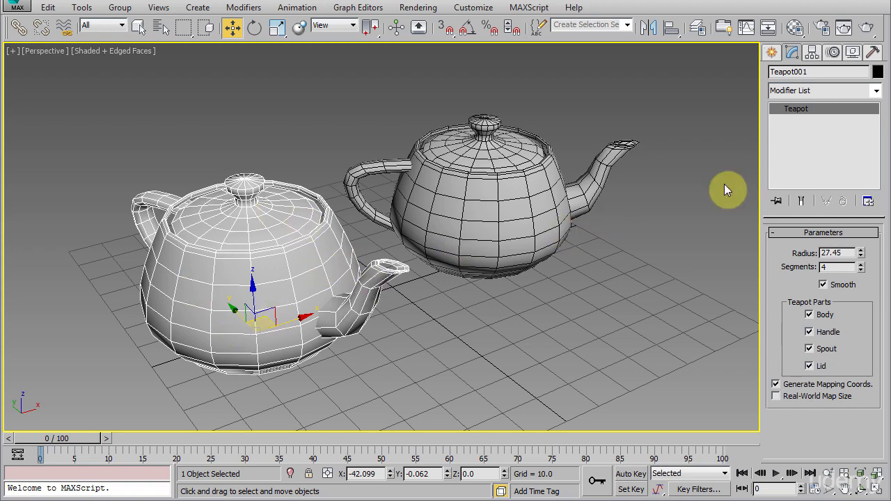
Step: Apply a Melt modifier to the front teapot, Teapot001, and set its melt amount to 64
click(805, 90)
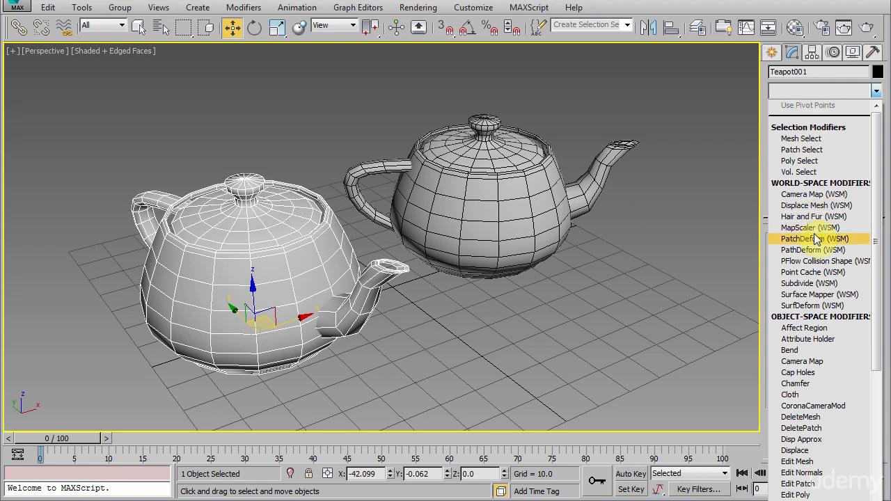
text(m)
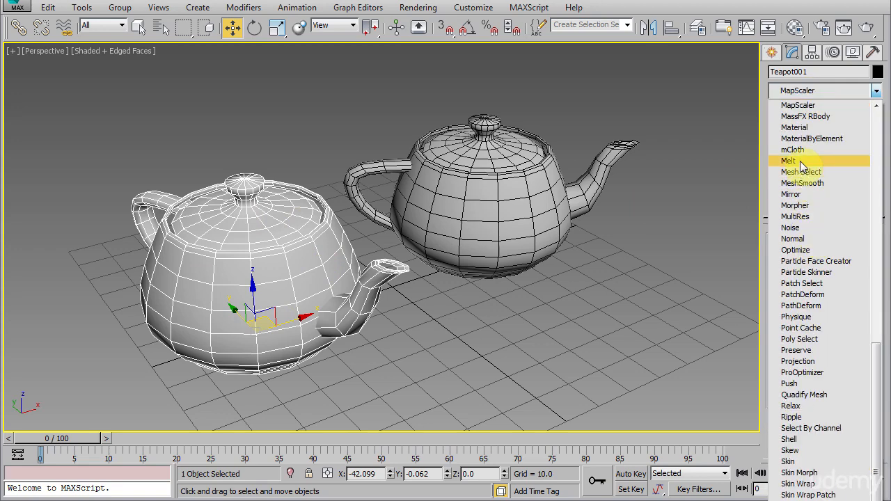
click(800, 162)
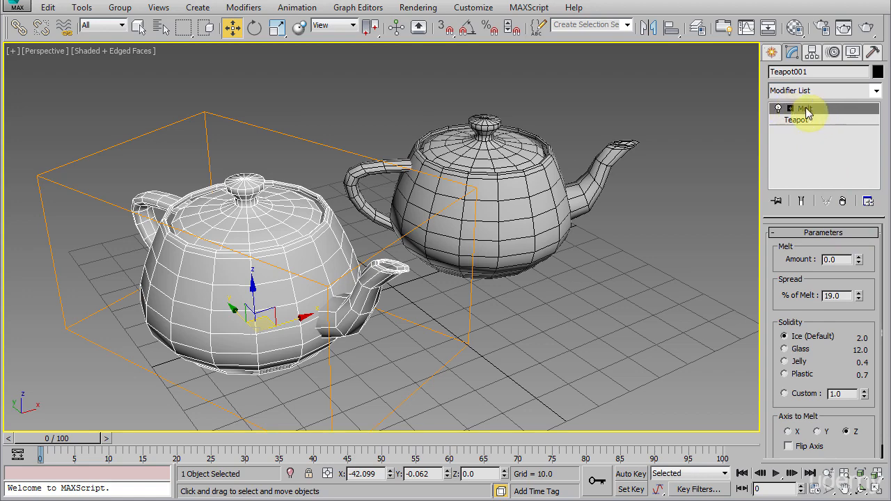
drag(858, 258, 843, 211)
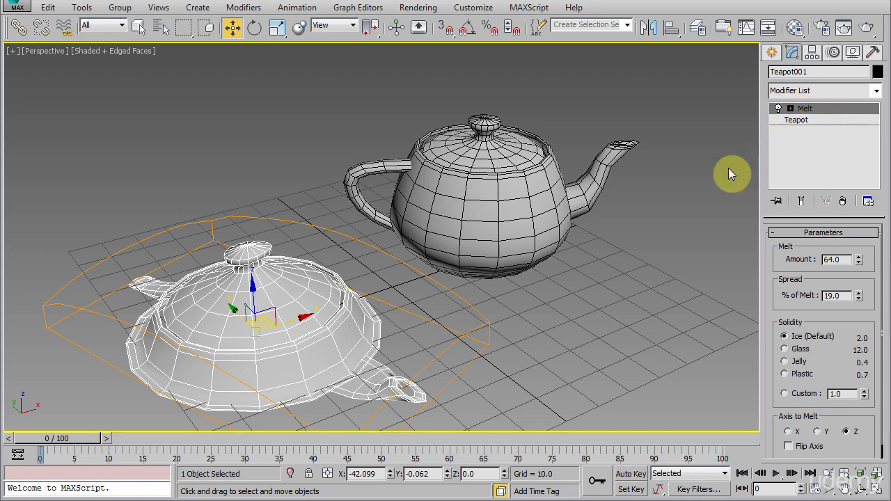
Step: Compare the modifier stacks of the front and rear teapots by selecting each in turn
click(537, 203)
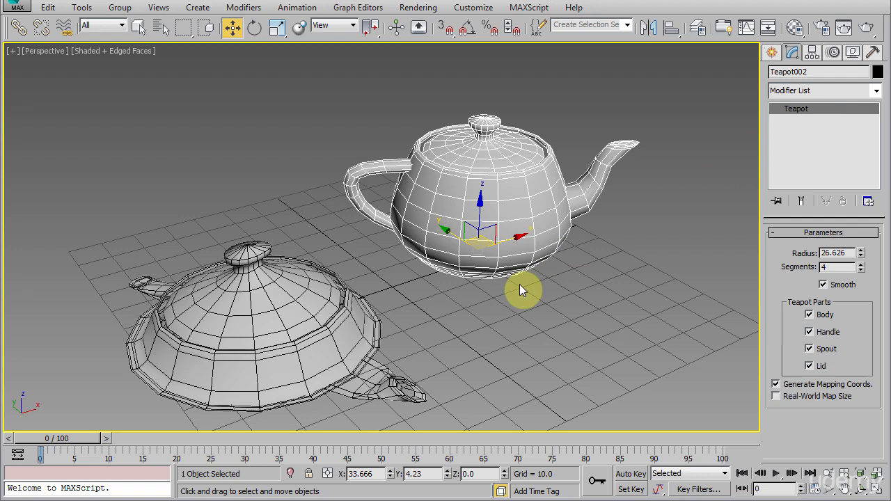
click(335, 347)
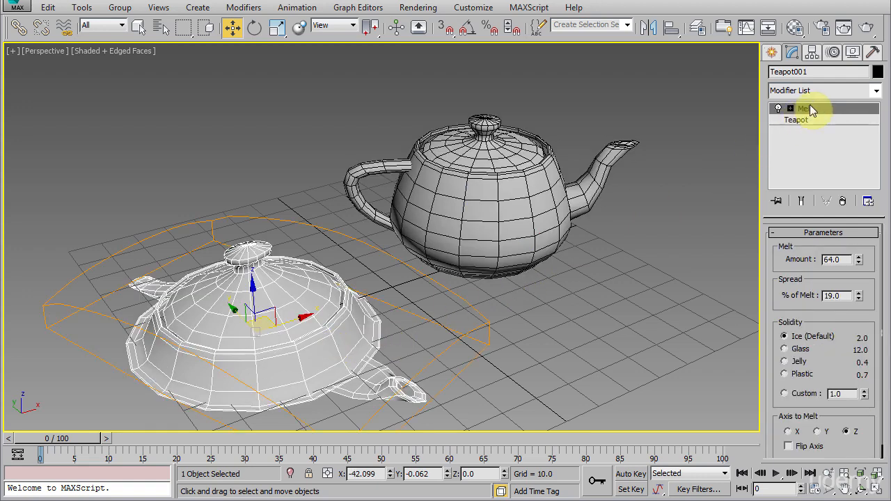
click(536, 219)
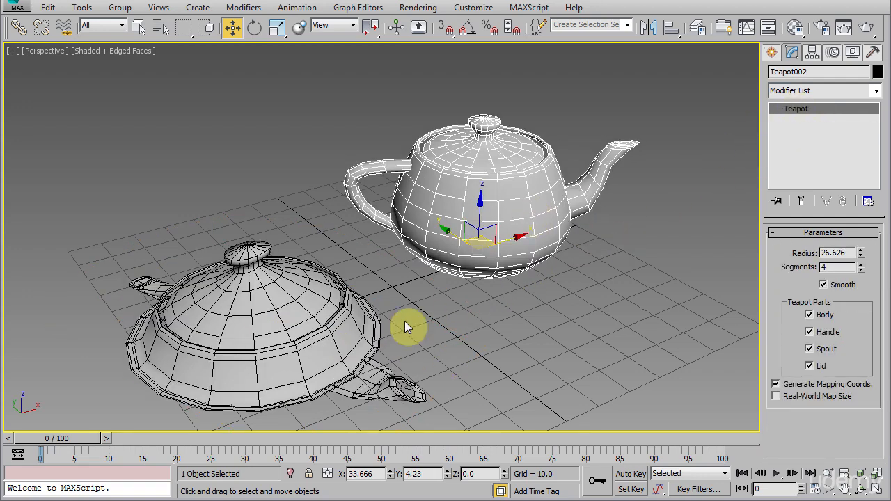
click(297, 325)
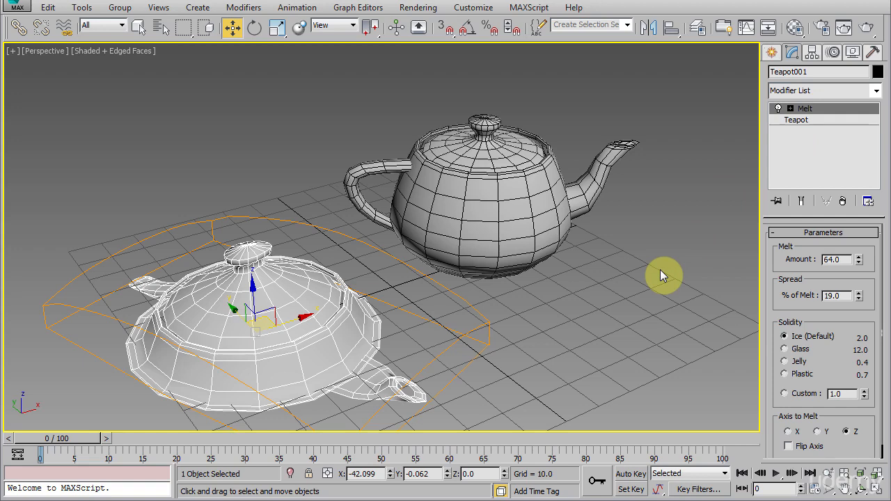
Step: Apply a Lattice modifier to the rear teapot, Teapot002
click(540, 231)
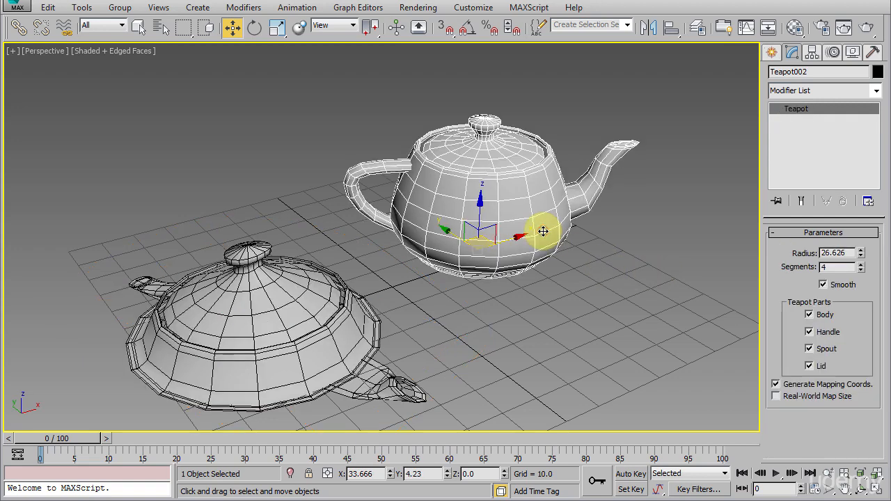
click(809, 91)
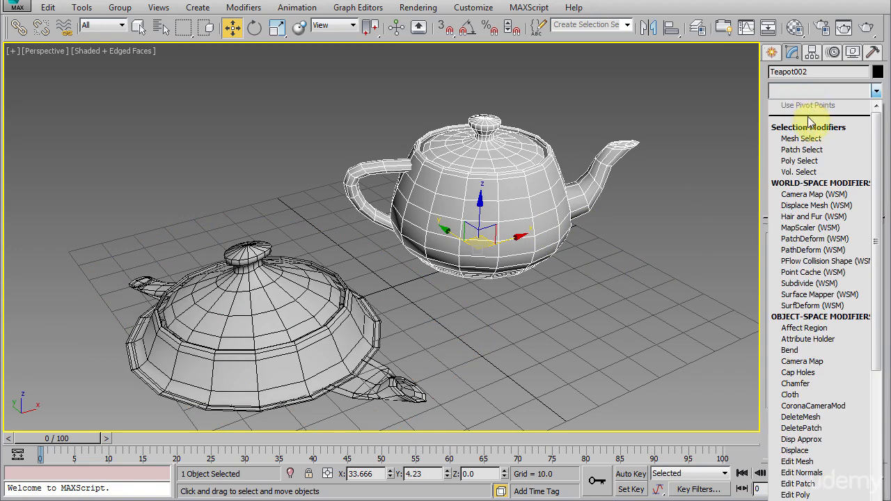
key(l)
key(Return)
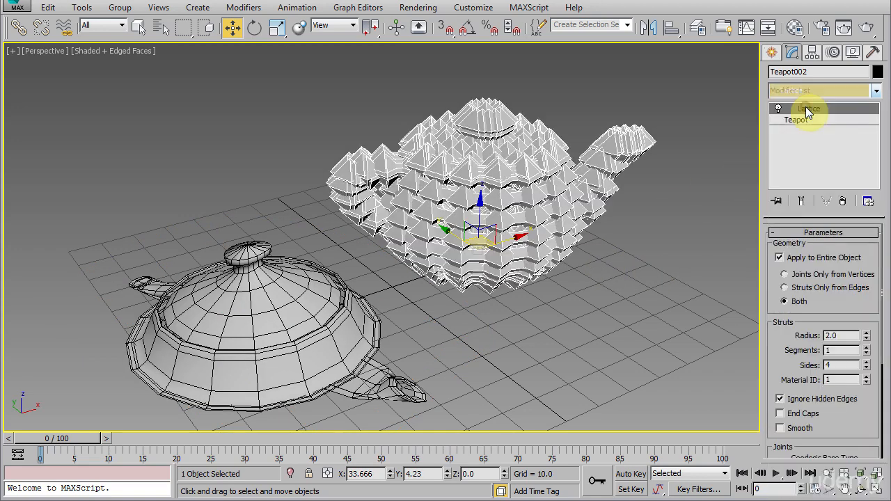
Step: Set the Lattice strut radius to 1.0, the joint radius to 2.0 and the joint segments to 2
click(866, 340)
drag(845, 438, 850, 311)
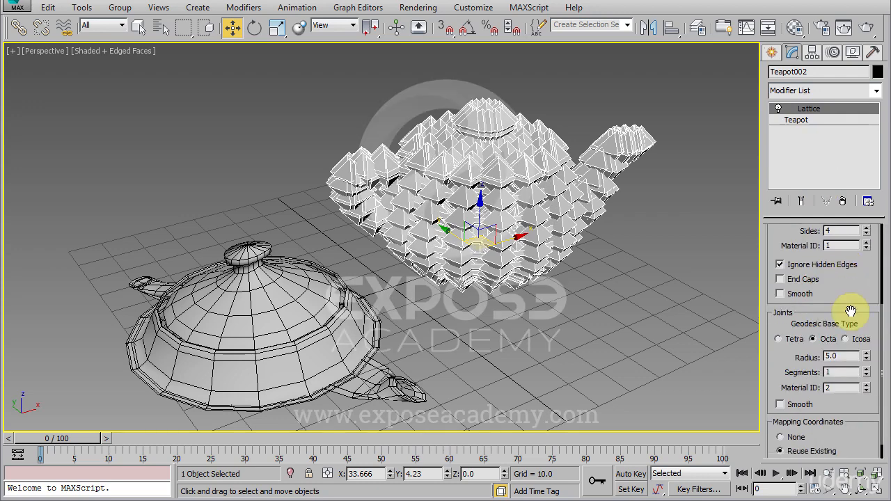
click(865, 354)
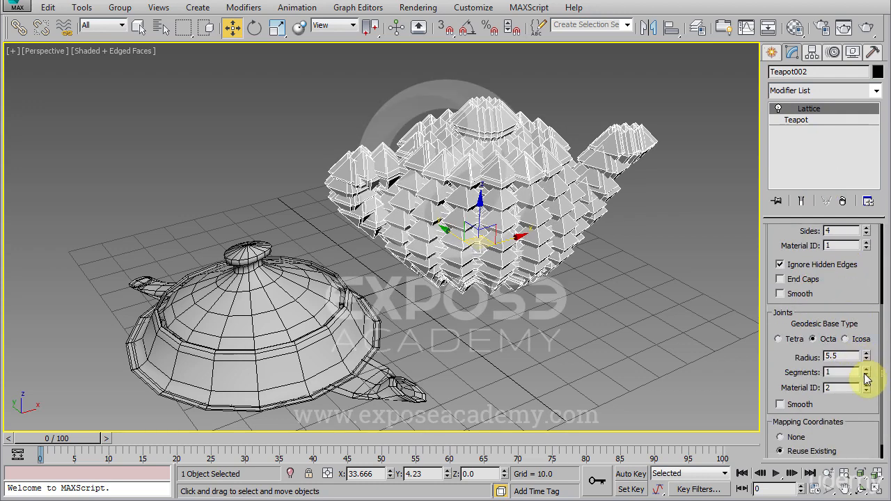
click(865, 370)
click(864, 359)
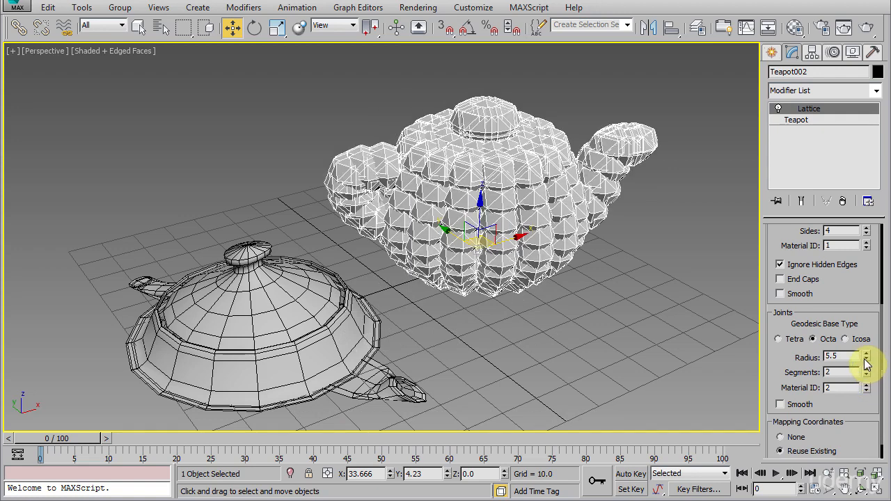
drag(864, 359, 864, 363)
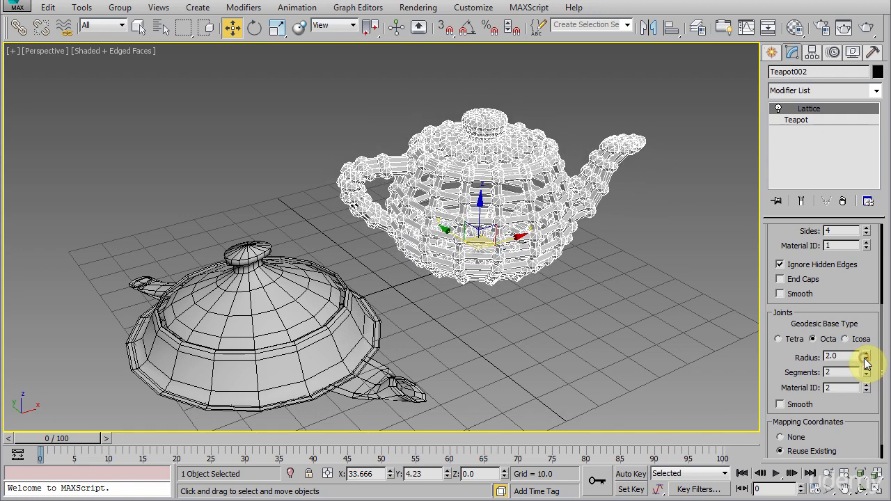
click(653, 254)
click(544, 190)
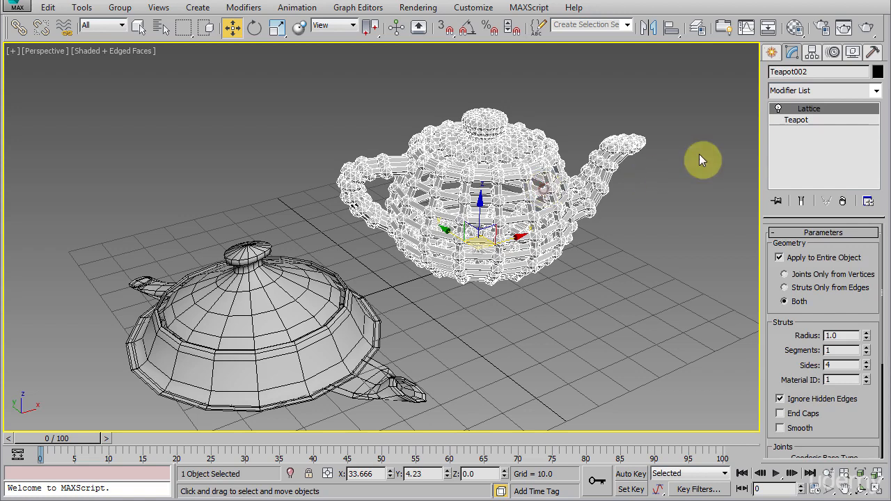
Step: Add a Twist modifier above the Lattice on the rear teapot with an angle of -105.5 about Z
click(821, 90)
key(t)
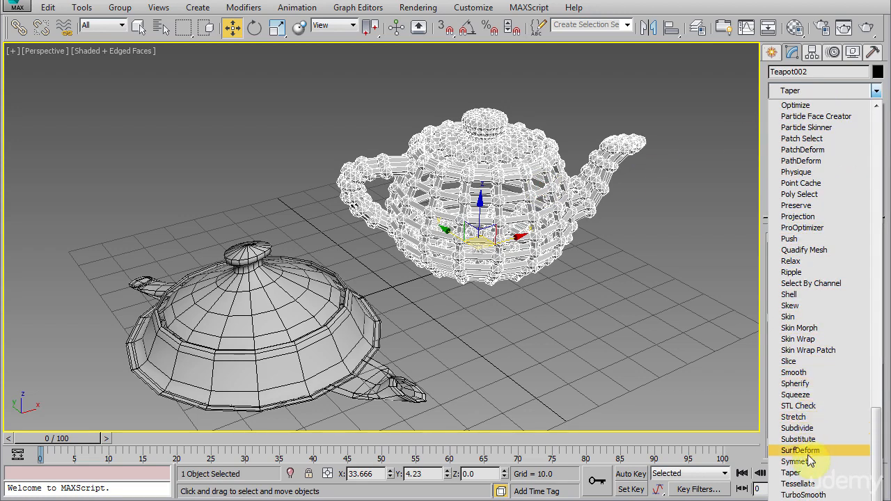
click(807, 500)
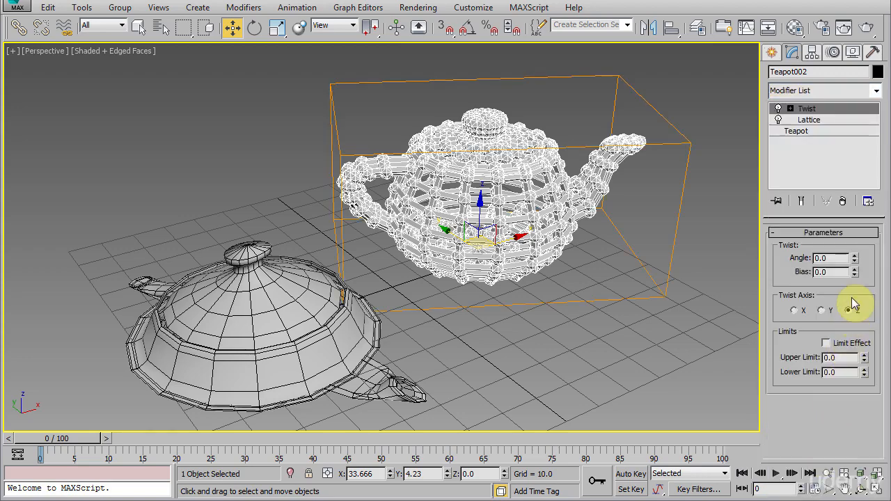
drag(854, 258, 823, 348)
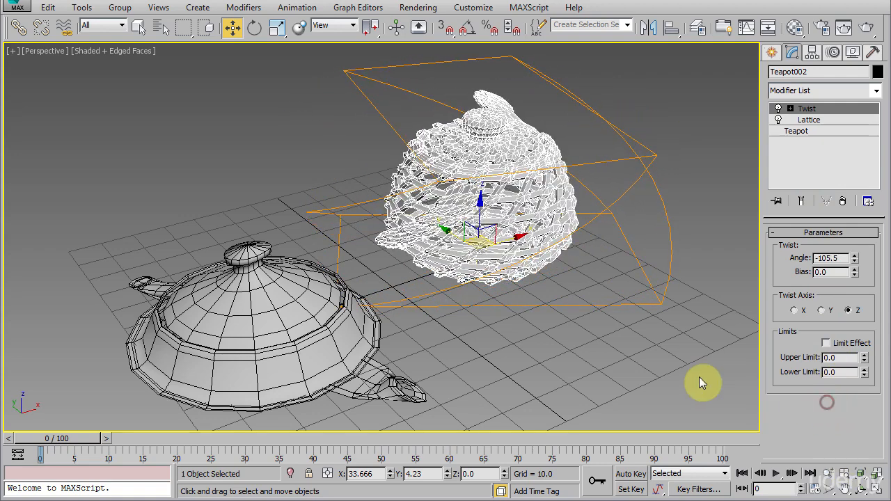
click(565, 358)
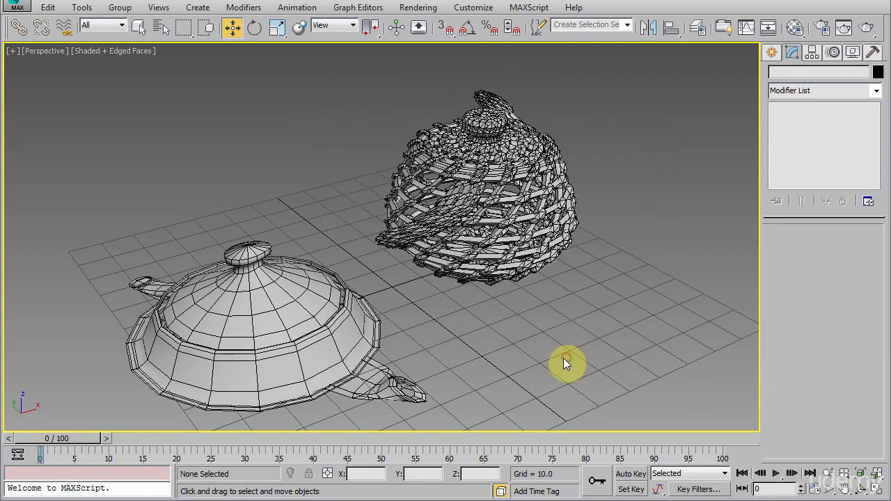
Step: Set the front teapot's melt amount to 60
click(355, 354)
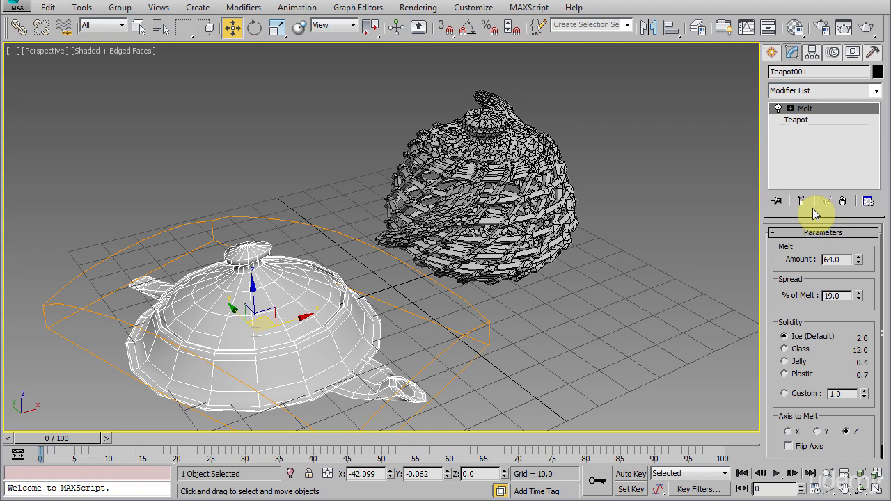
mouse_move(857, 259)
mouse_down()
mouse_move(854, 242)
mouse_move(857, 271)
mouse_move(855, 229)
mouse_move(852, 263)
mouse_up()
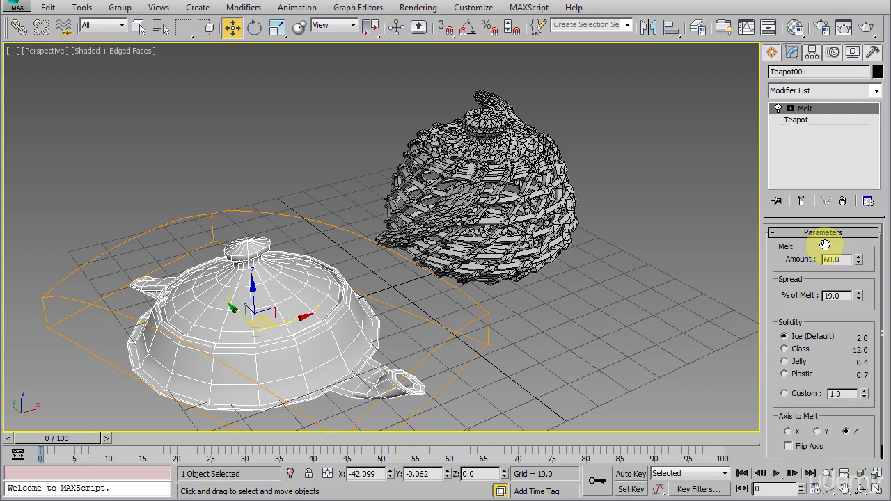
Step: Set the front teapot's base radius to 28.273 and segments to 6, and return to its Melt level
click(797, 121)
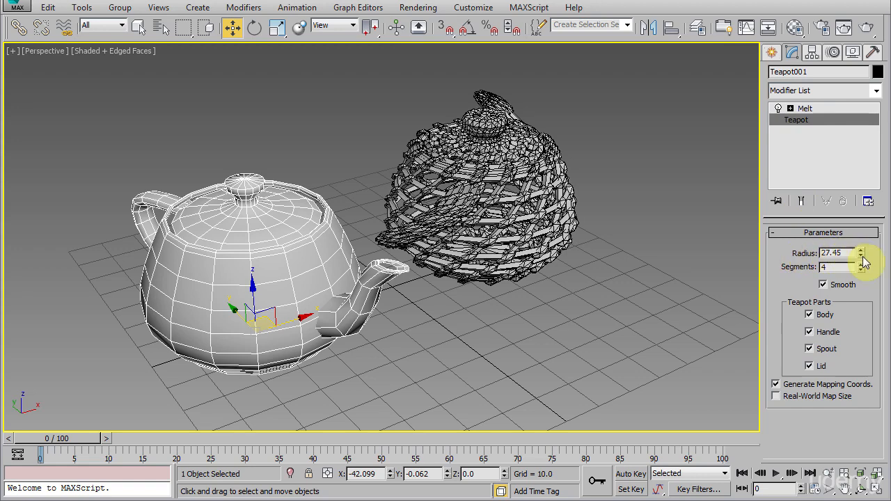
mouse_move(862, 254)
mouse_down()
mouse_move(863, 233)
mouse_move(859, 252)
mouse_up()
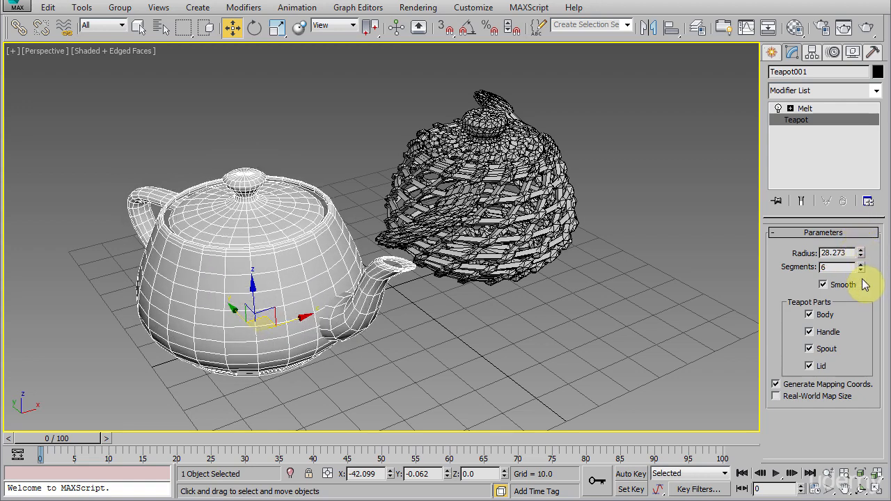
click(819, 109)
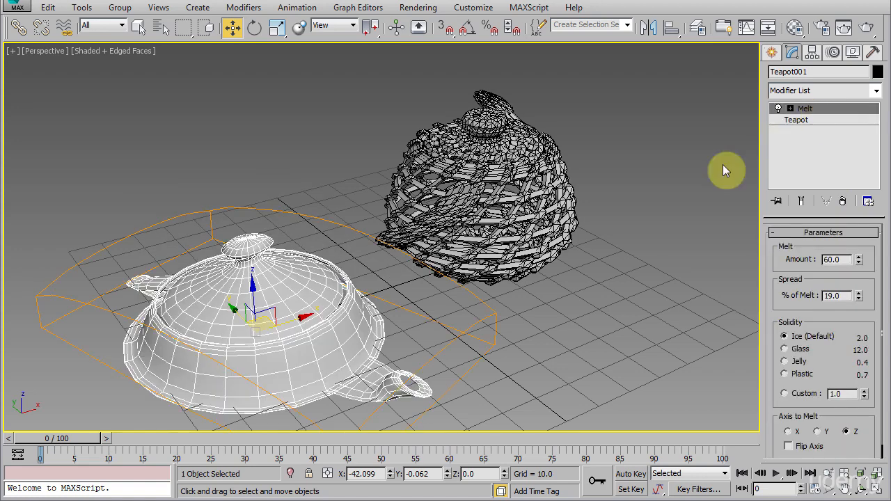
click(597, 336)
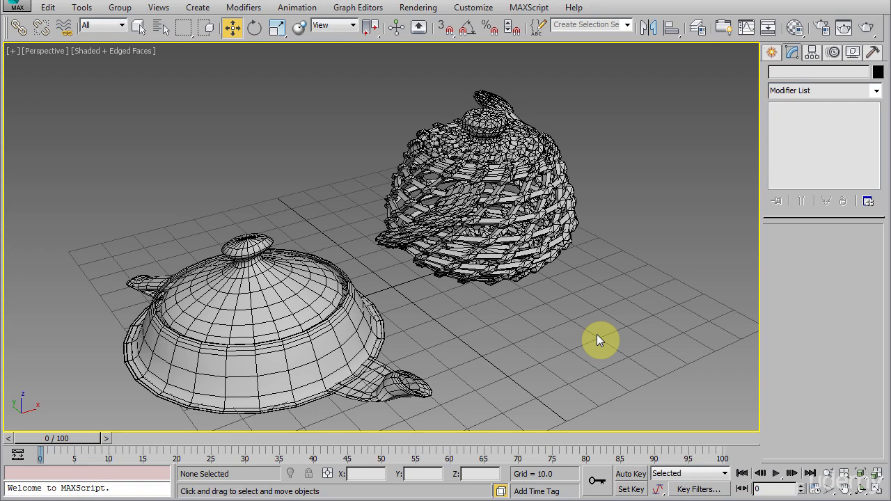
Step: Check the front teapot's base and Melt levels, and delete the Melt modifier from its stack
click(338, 325)
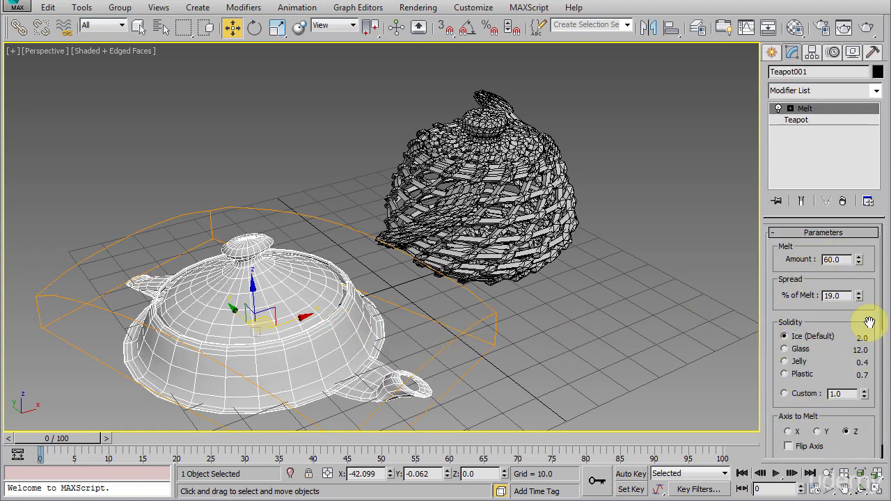
click(804, 120)
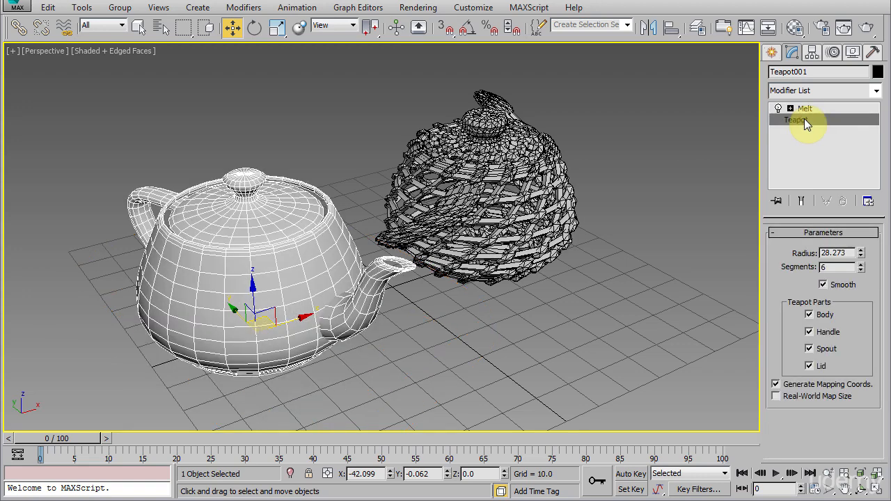
click(804, 111)
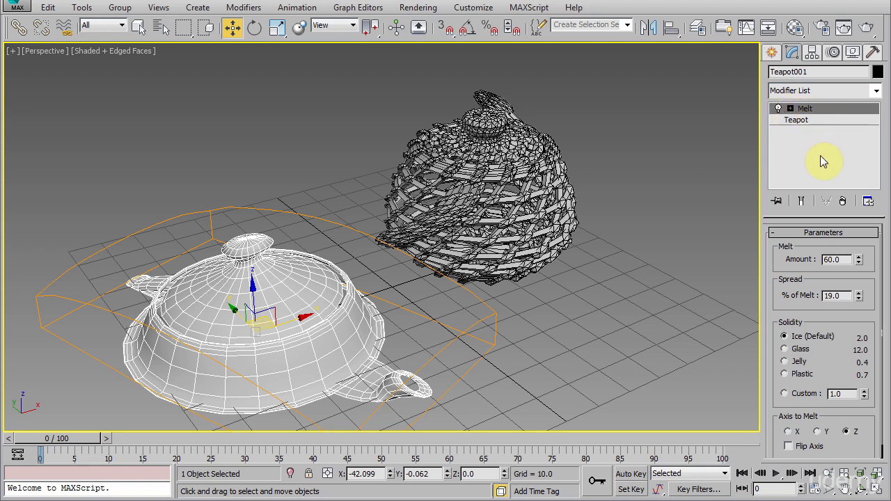
click(842, 202)
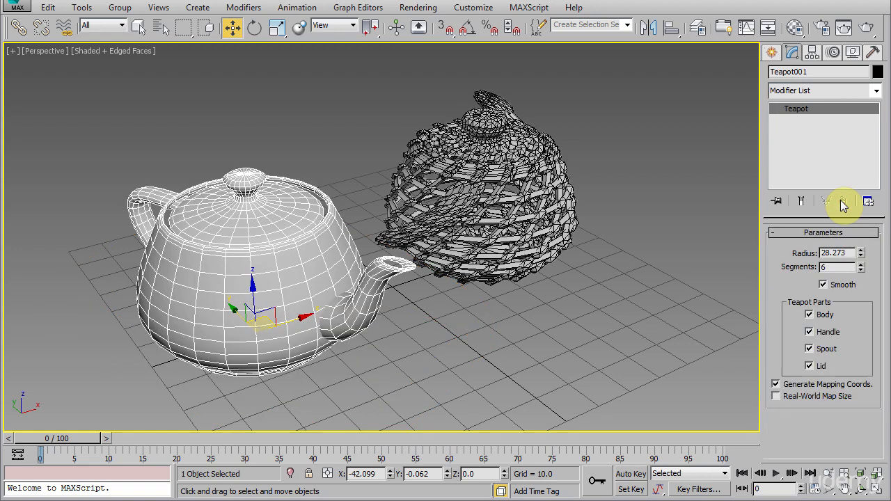
click(644, 236)
Step: Go to the rear teapot's base level, adjust its radius and turn on the display of the stack's end result
click(502, 167)
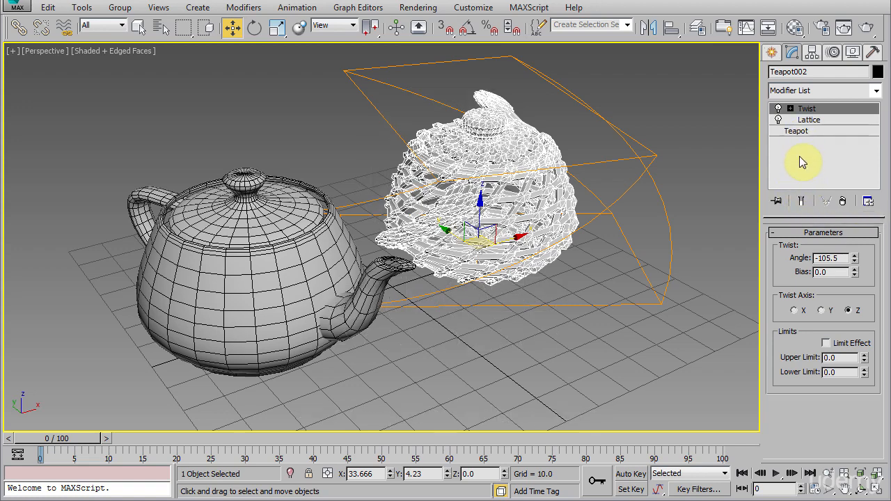
click(797, 133)
mouse_move(860, 253)
mouse_down()
mouse_move(867, 235)
mouse_move(856, 286)
mouse_move(856, 251)
mouse_up()
click(803, 202)
Step: Set the rear teapot's base radius to 26.302 and segments to 4, toggling the end result display off and back on
click(861, 271)
click(862, 270)
click(861, 264)
click(861, 264)
mouse_move(861, 254)
mouse_down()
mouse_move(861, 242)
mouse_move(860, 262)
mouse_up()
click(802, 202)
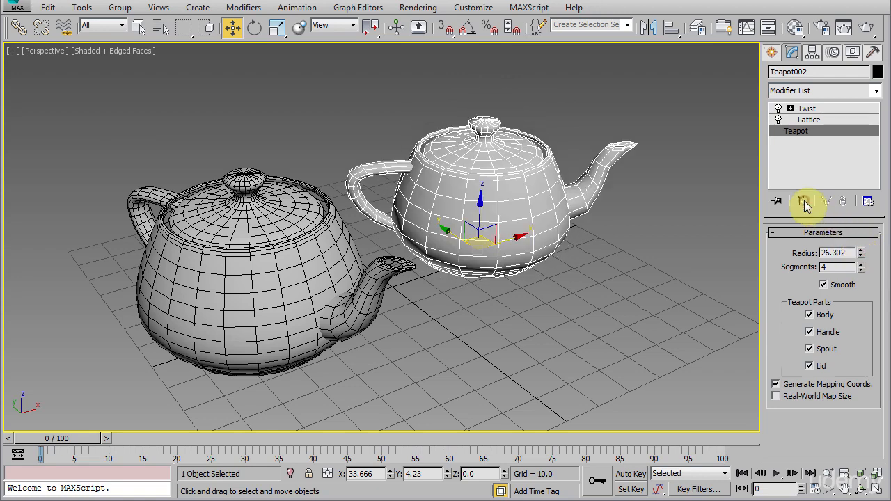
click(804, 202)
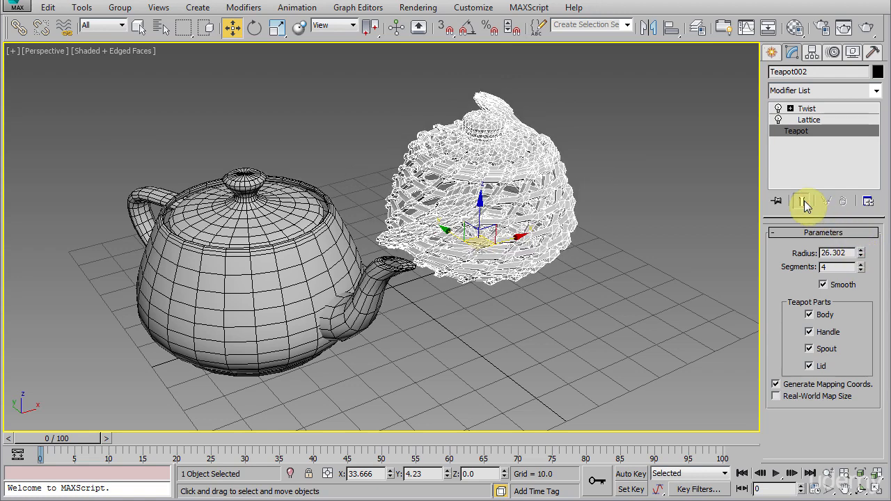
Step: Browse the modifiers available for the rear teapot without applying one
click(874, 93)
mouse_move(875, 119)
mouse_down()
mouse_move(870, 331)
mouse_move(876, 123)
mouse_up()
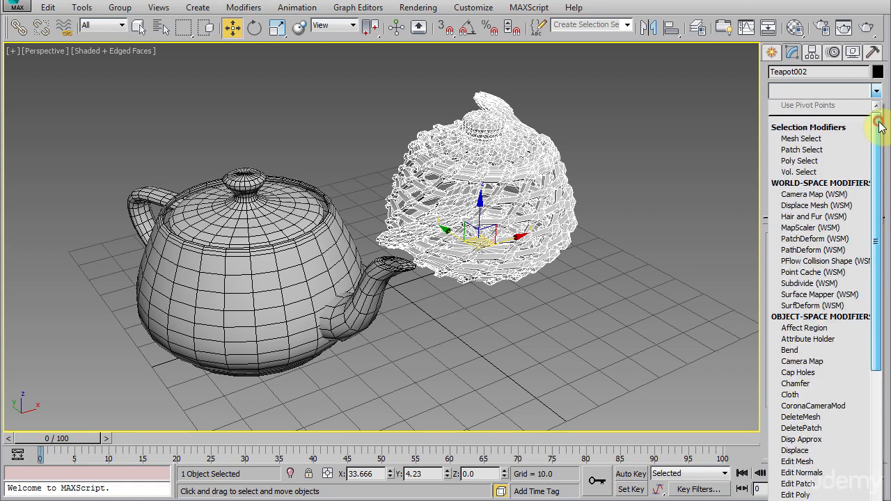
click(717, 155)
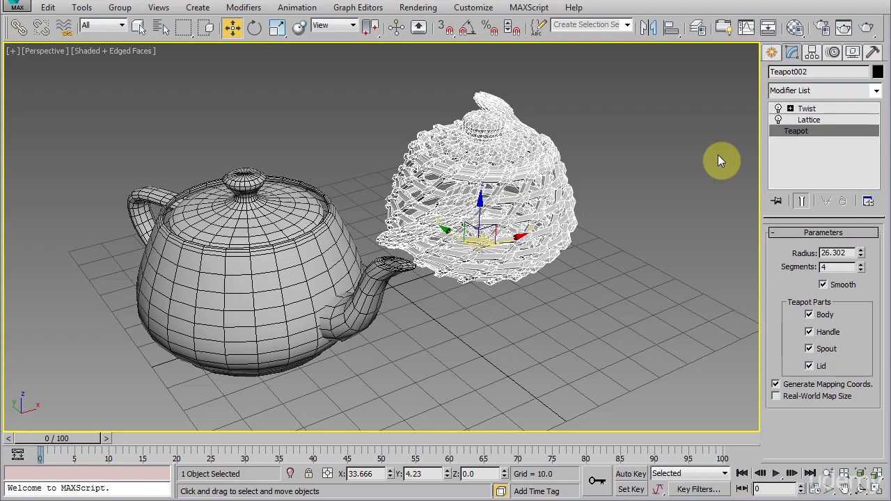